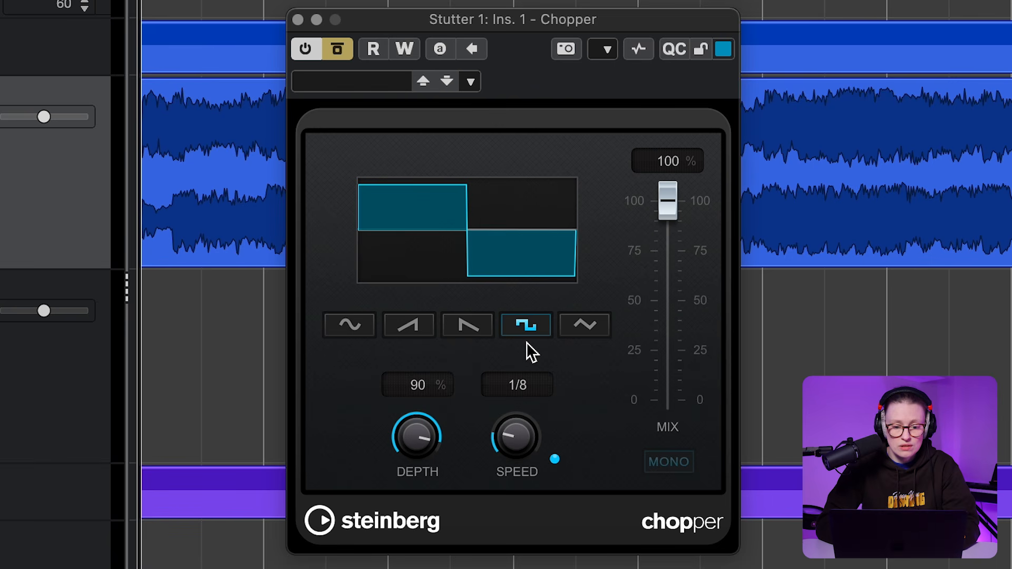
Take Chopper on the Stutter 1 track out of bypass during playback and raise its Speed to 1/32.
click(334, 48)
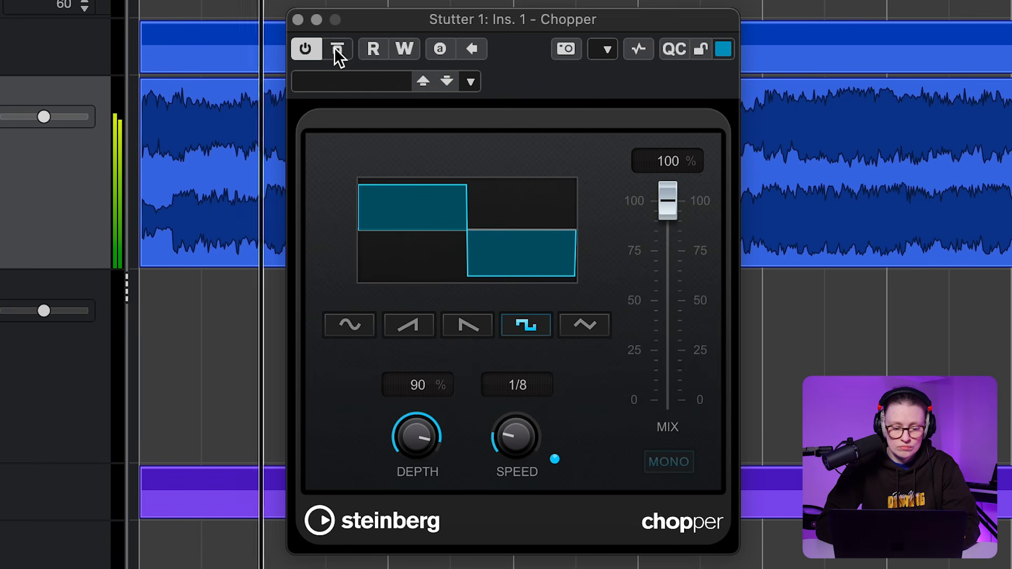
drag(516, 434, 510, 407)
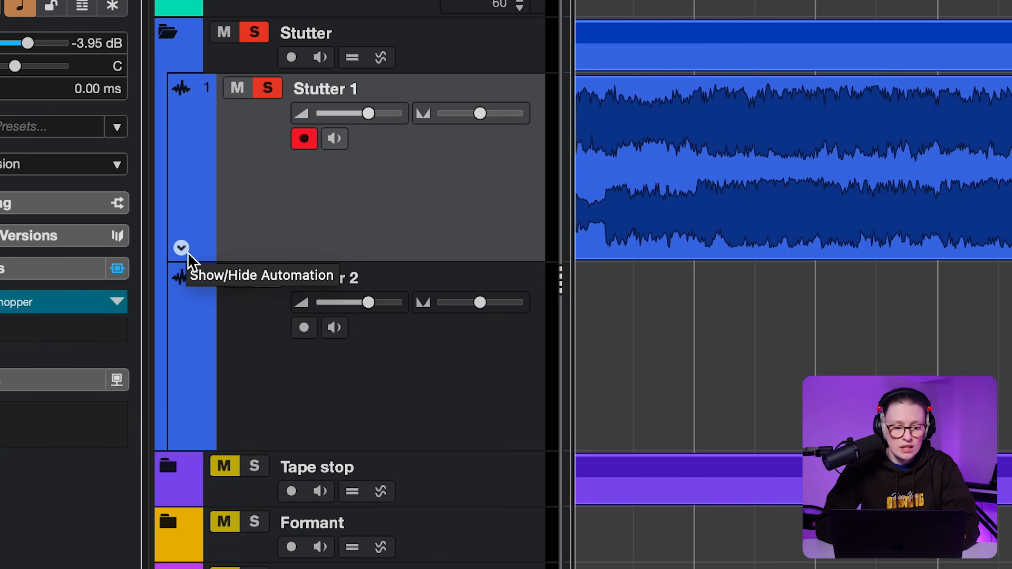
Show automation for Stutter 1, assign the lane to Chopper - Speed, and add an automation point one bar into the clip.
click(185, 249)
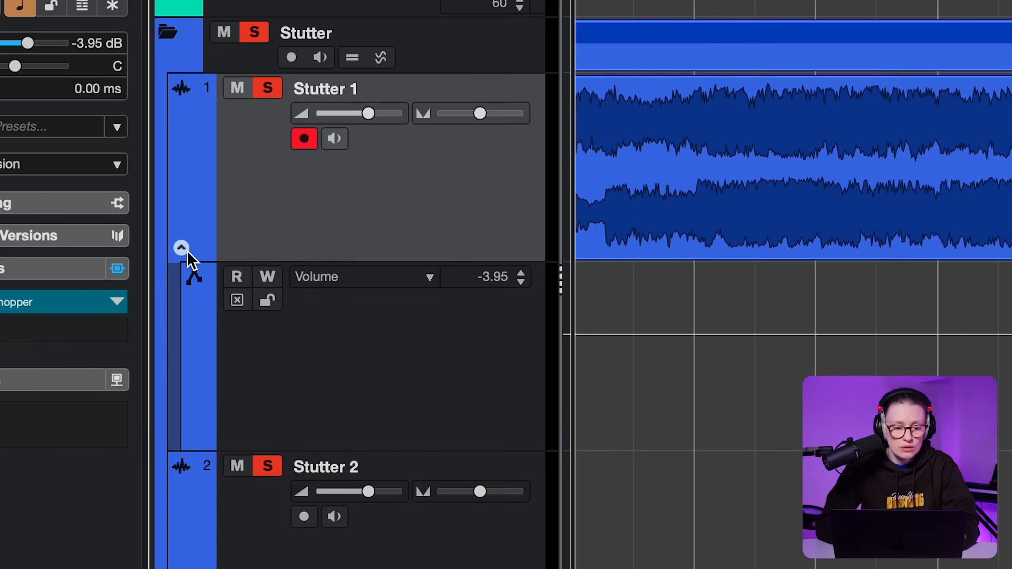
click(375, 279)
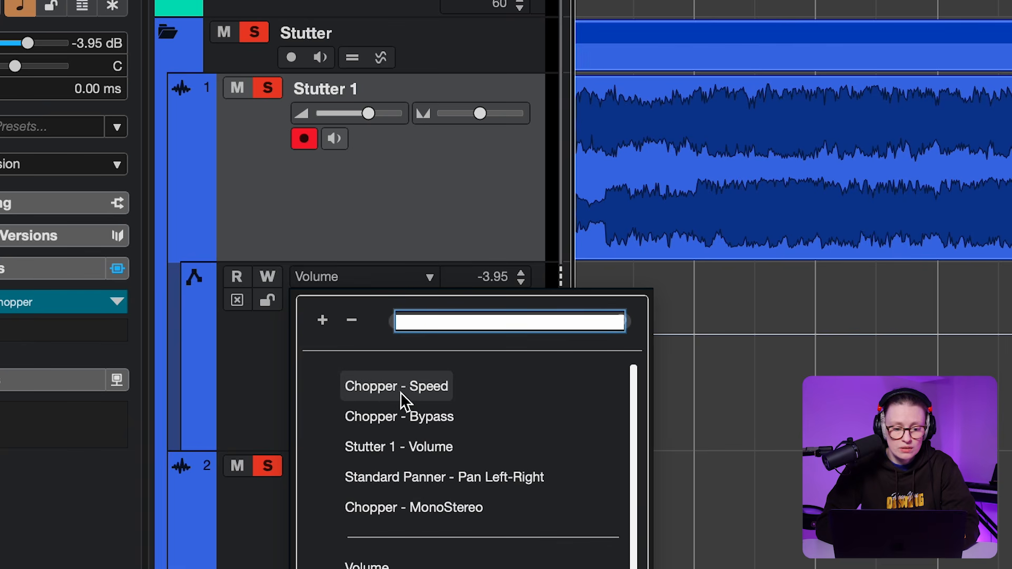
click(372, 390)
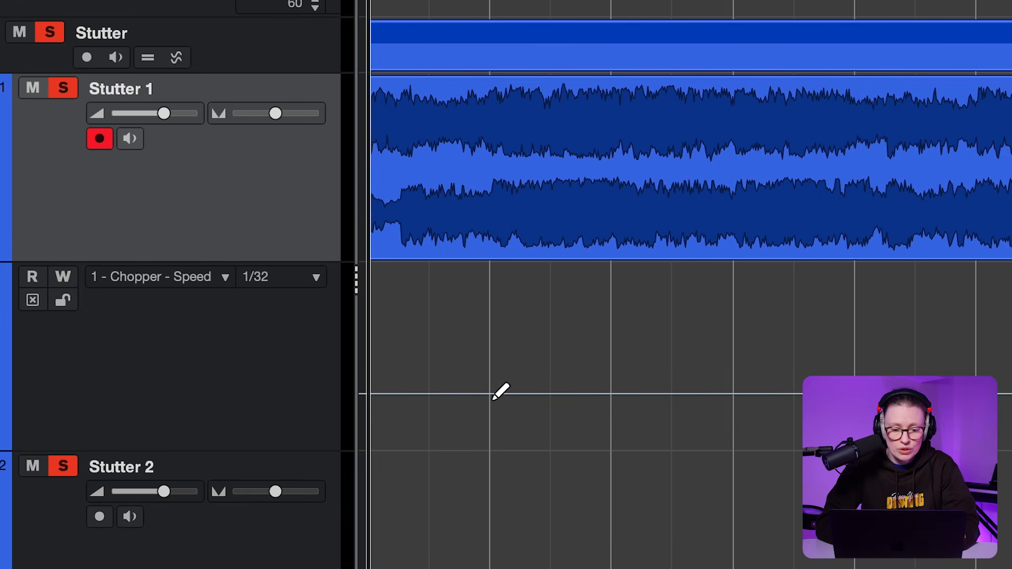
click(491, 394)
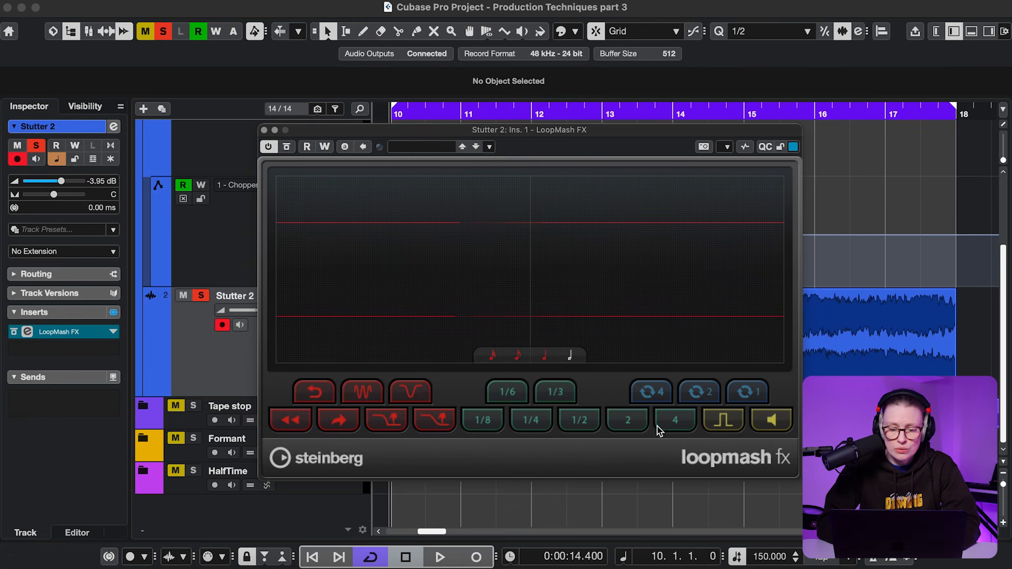
Play Stutter 2 and audition LoopMash FX's 1/3, 1/4 and 1/8 stutter effects and its staccato effect.
key(space)
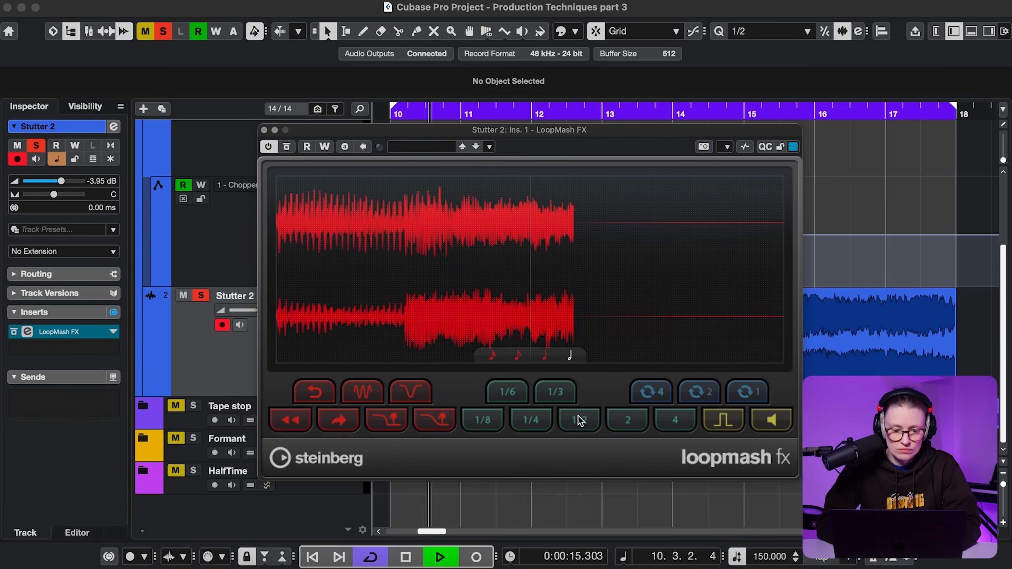
click(555, 394)
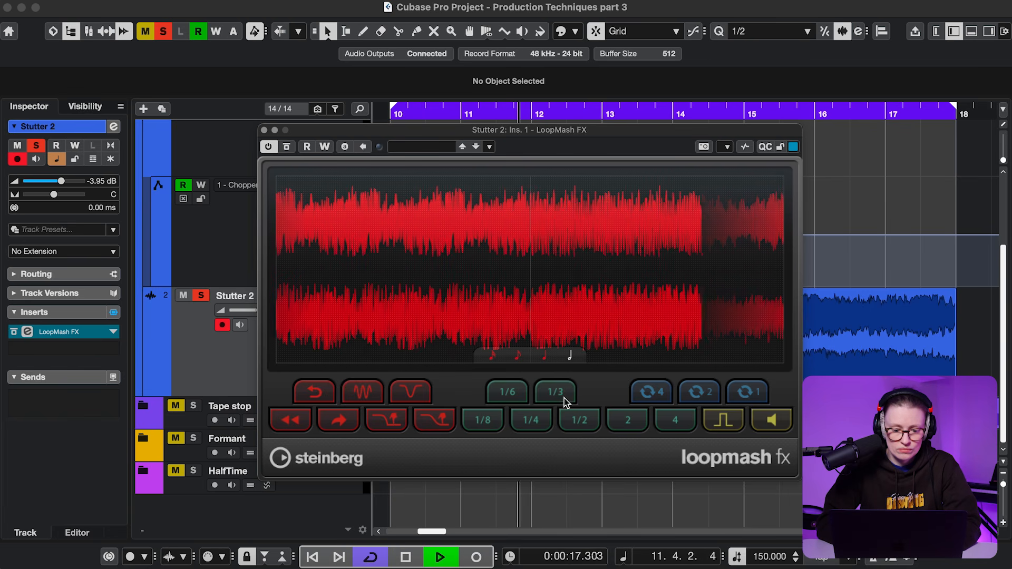
click(532, 420)
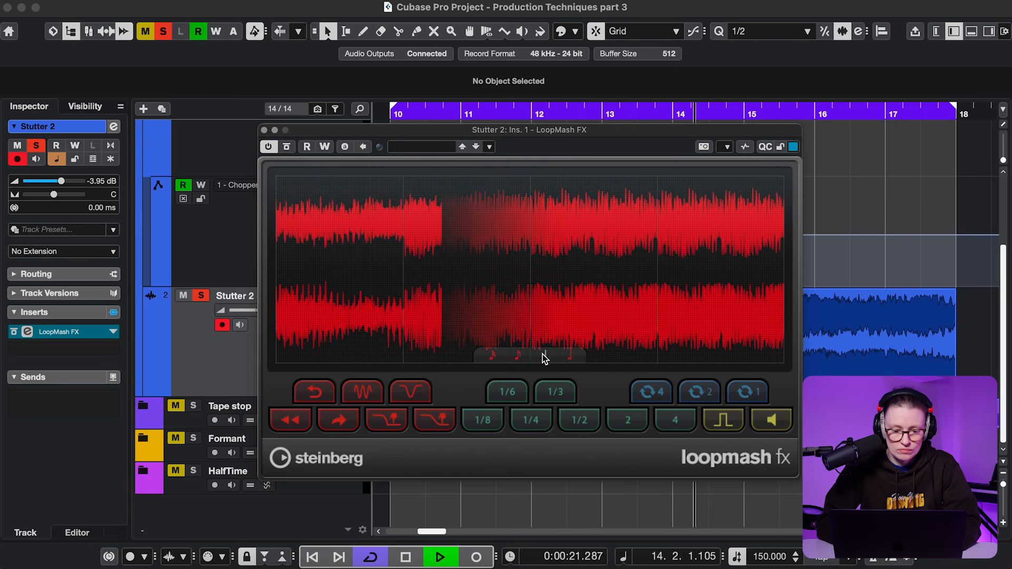
click(484, 422)
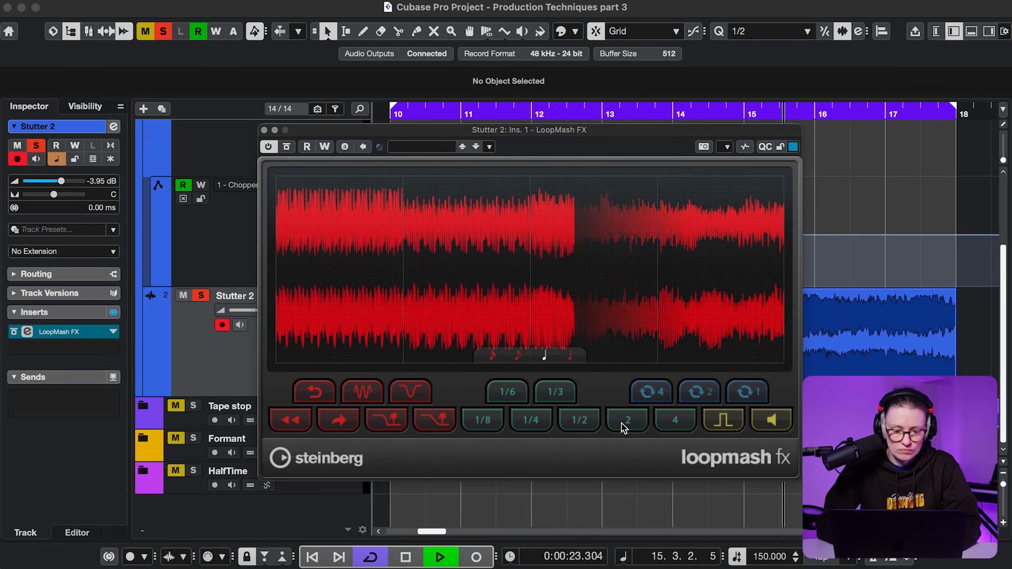
click(723, 421)
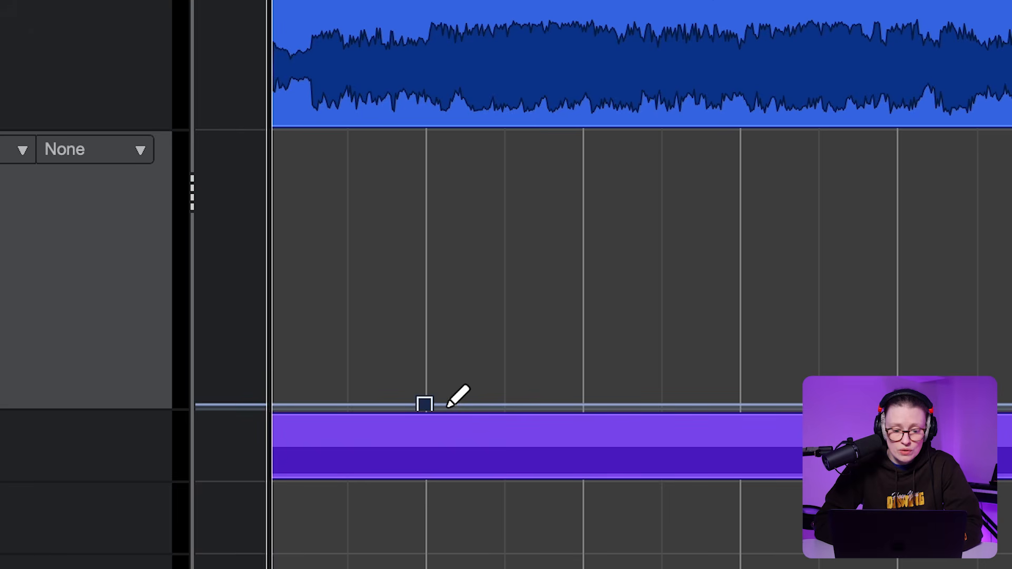
Draw a raised automation point one bar into the Stutter 2 clip on its effect automation lane.
click(434, 371)
drag(433, 371, 430, 214)
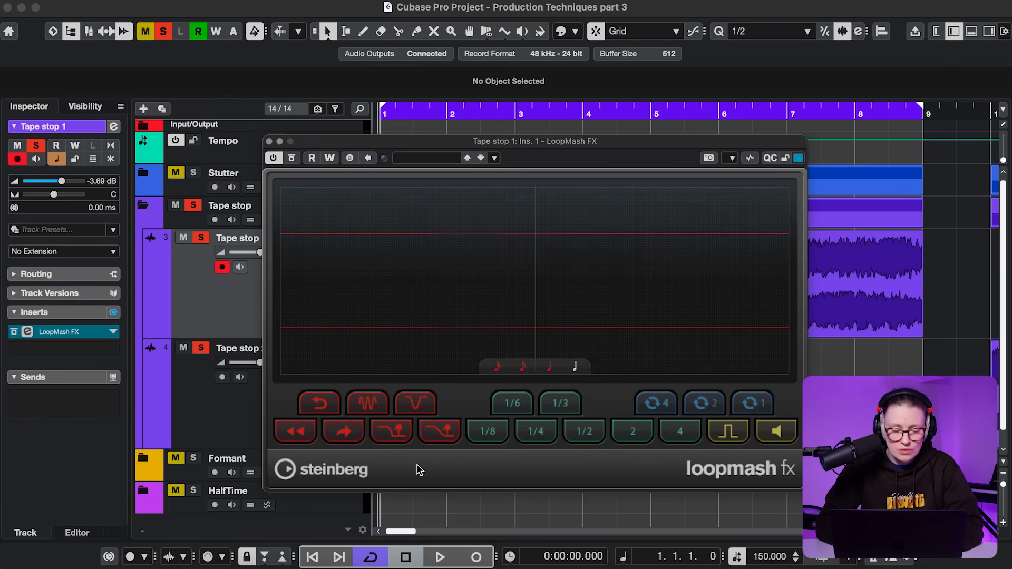
Play Tape stop 1 and audition both tape-stop effects in LoopMash FX.
key(space)
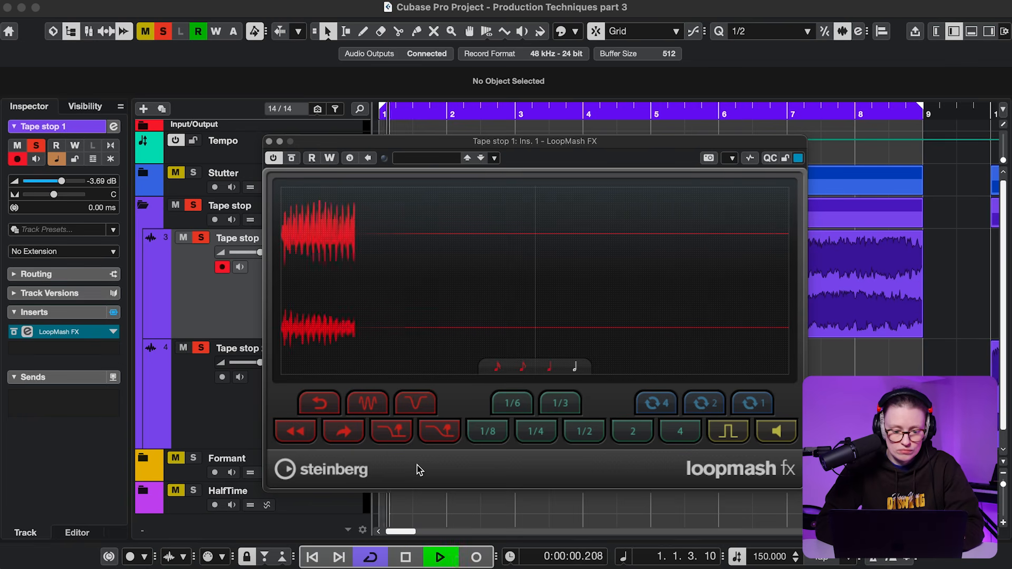
click(399, 437)
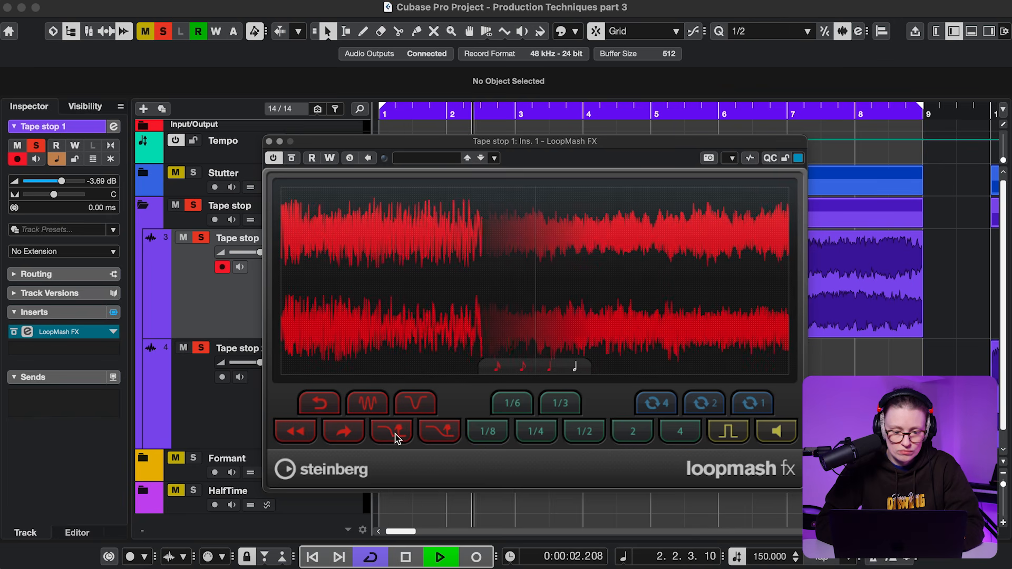
click(442, 436)
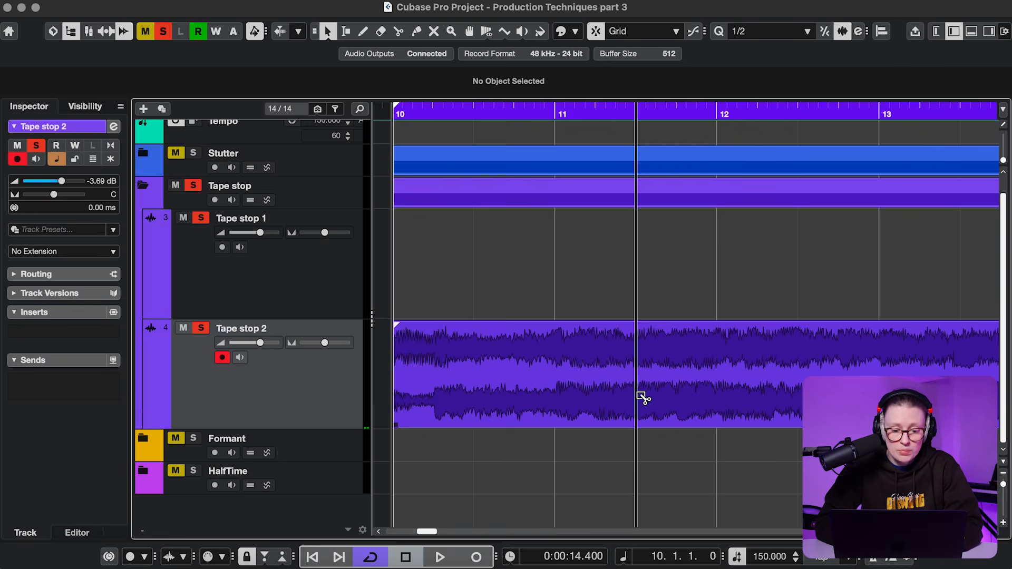
Split the Tape stop 2 event at 11.3 and 12.1, and select the resulting slice.
click(639, 403)
click(695, 390)
key(1)
click(698, 390)
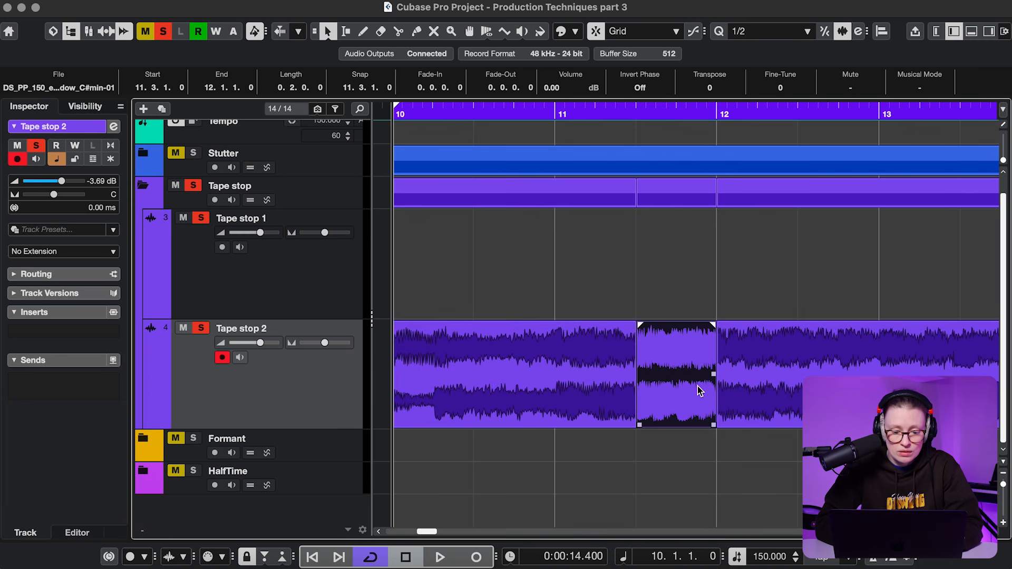
Apply the Pitch Shift offline process to the selected slice, using a falling envelope with a range of 12.
click(213, 1)
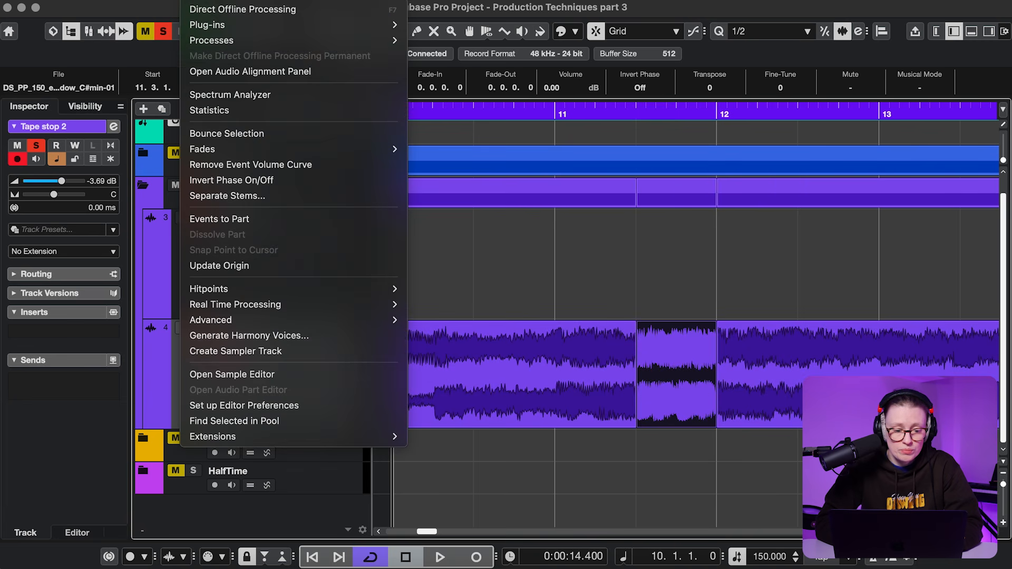
mouse_move(262, 45)
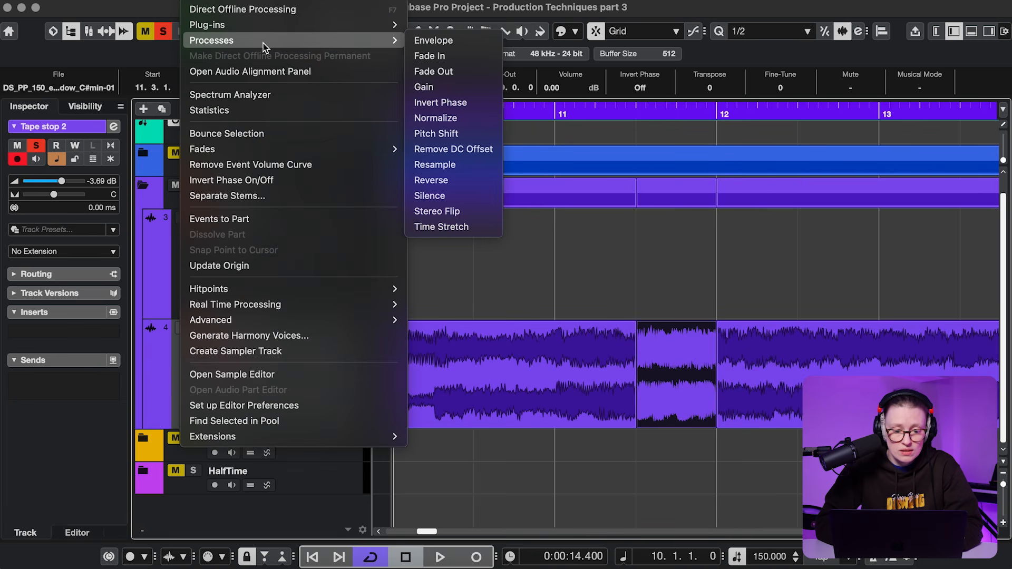
click(431, 133)
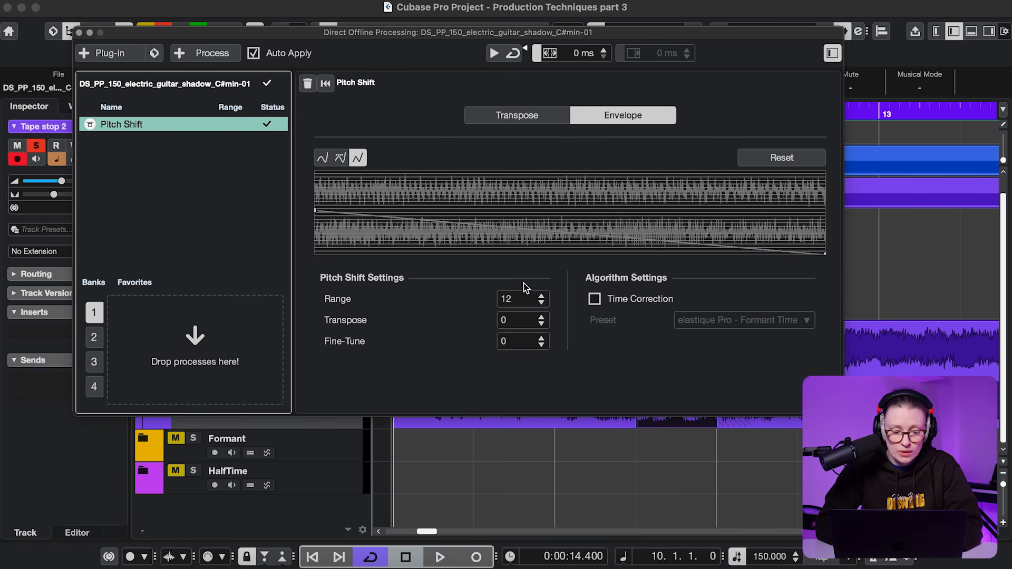
Enable Time Correction for the slice's Pitch Shift process and play back the result.
drag(752, 35, 491, 76)
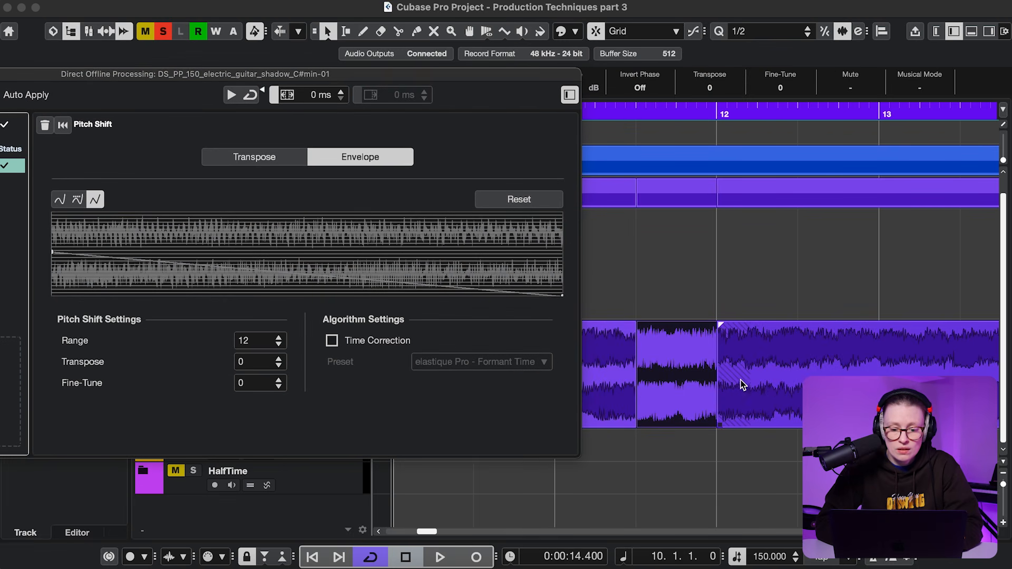
click(707, 378)
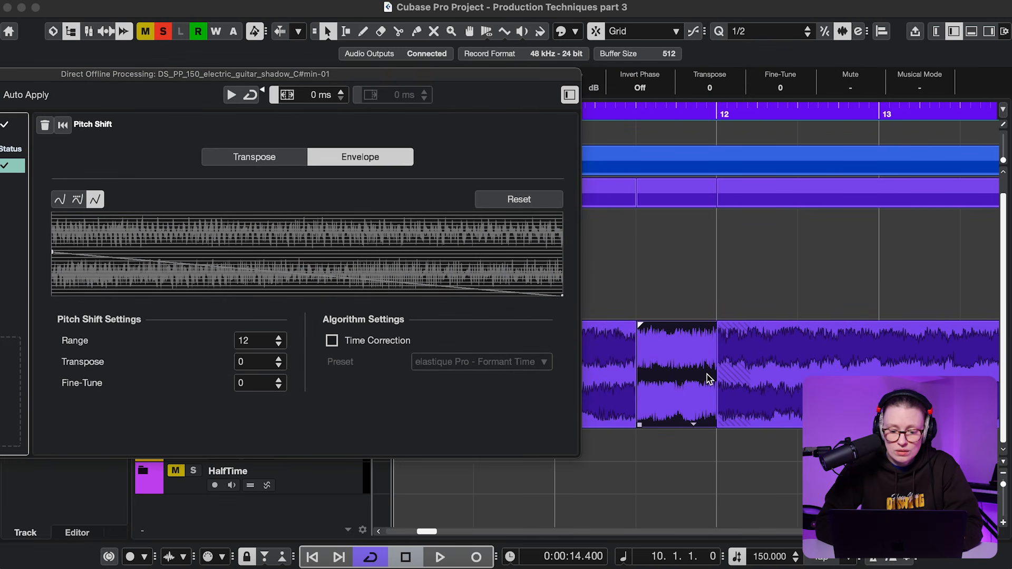
click(334, 340)
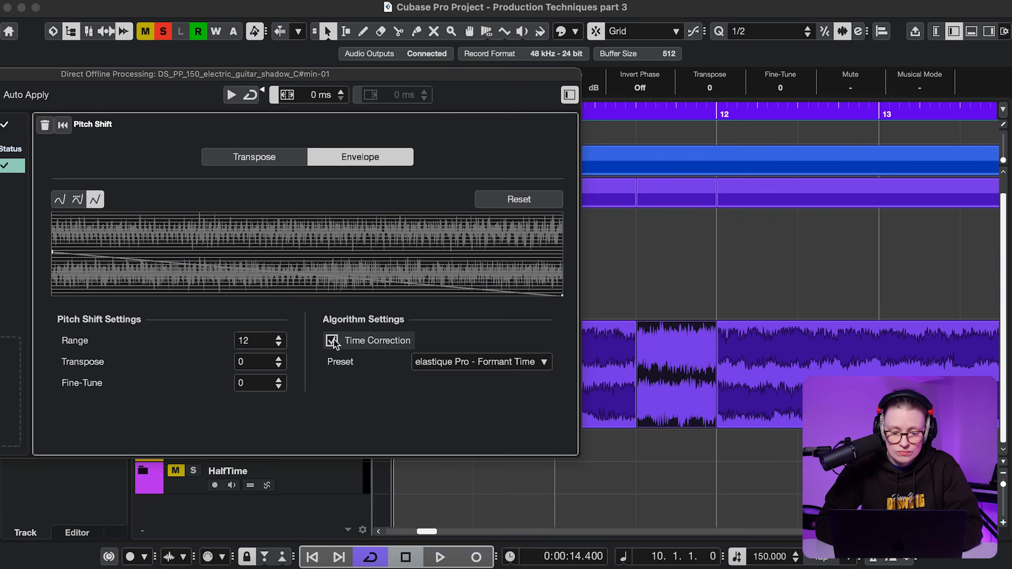
click(454, 261)
key(space)
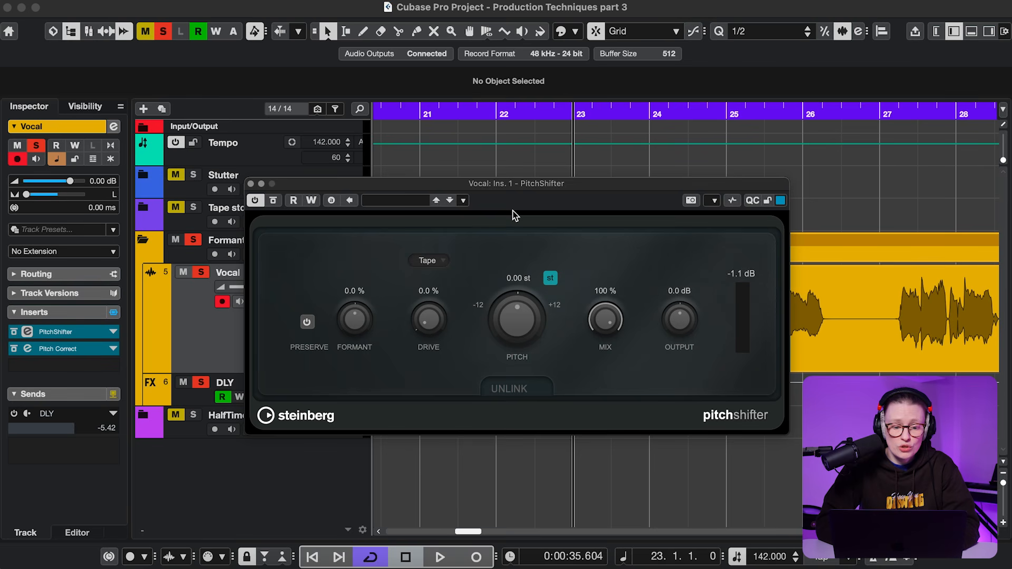
Enable automation writing in the Vocal track's PitchShifter and record Formant moves during playback, up to 75% and back down.
click(251, 184)
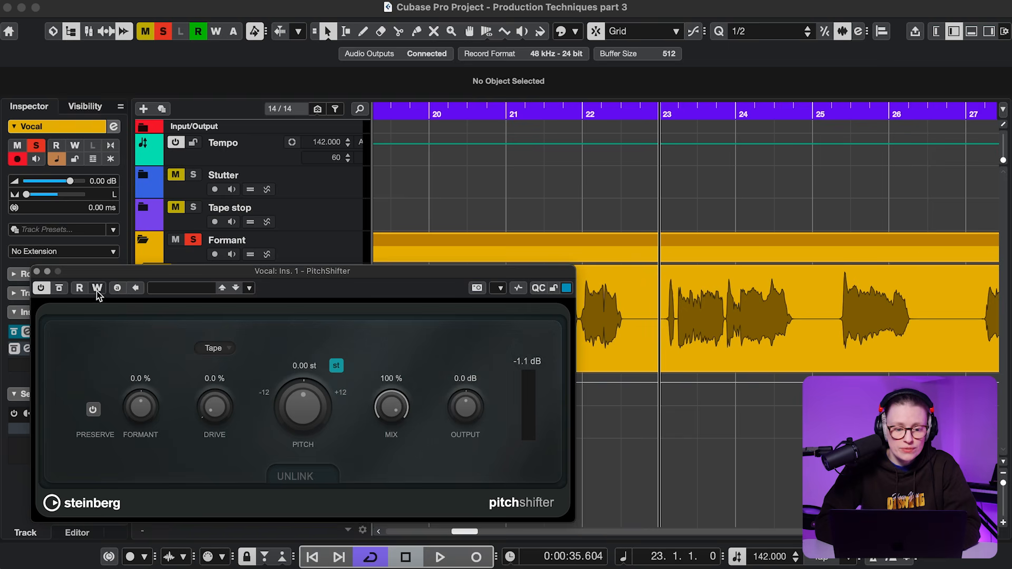
click(97, 289)
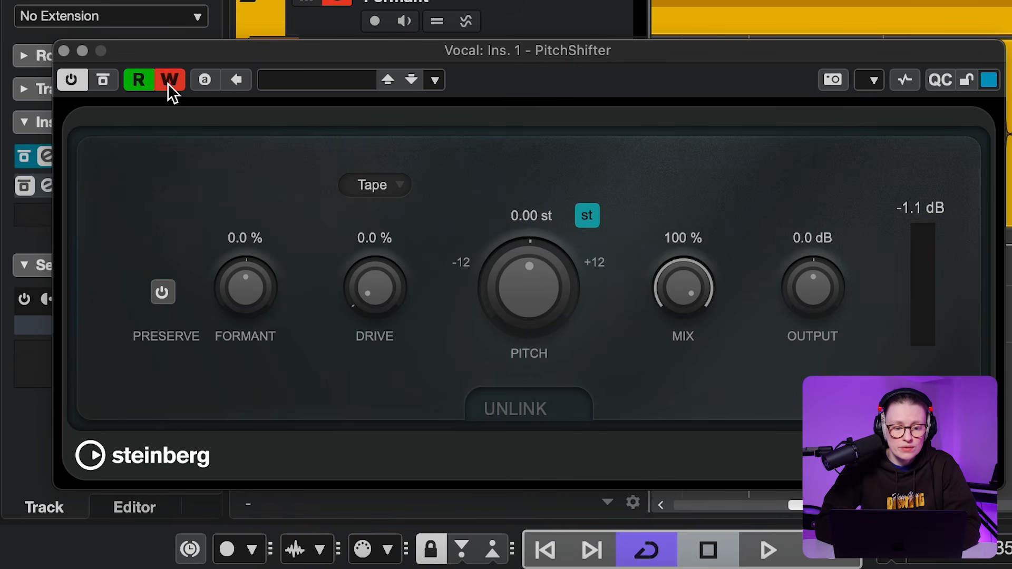
key(space)
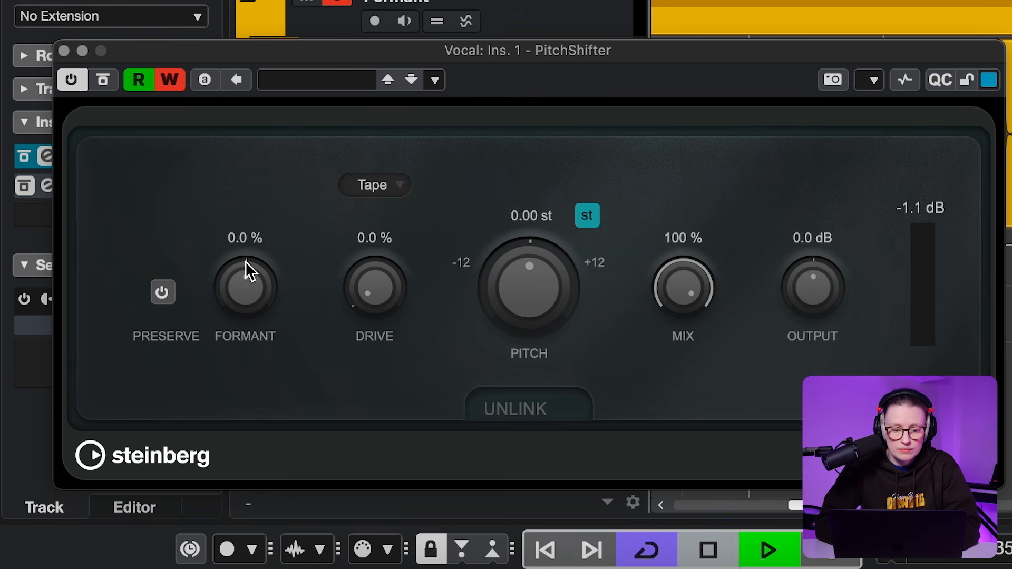
drag(244, 282, 229, 176)
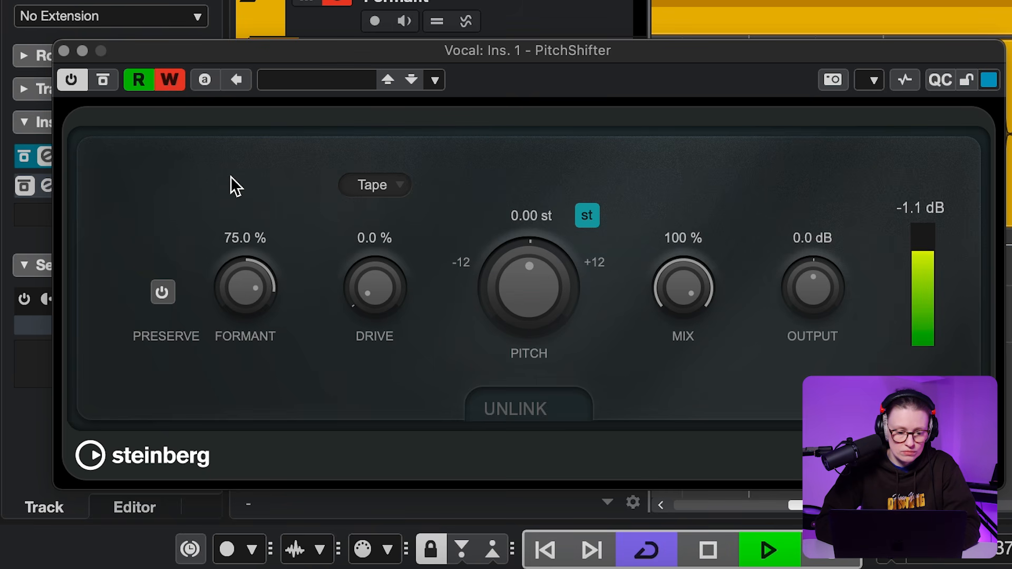
drag(244, 276, 251, 322)
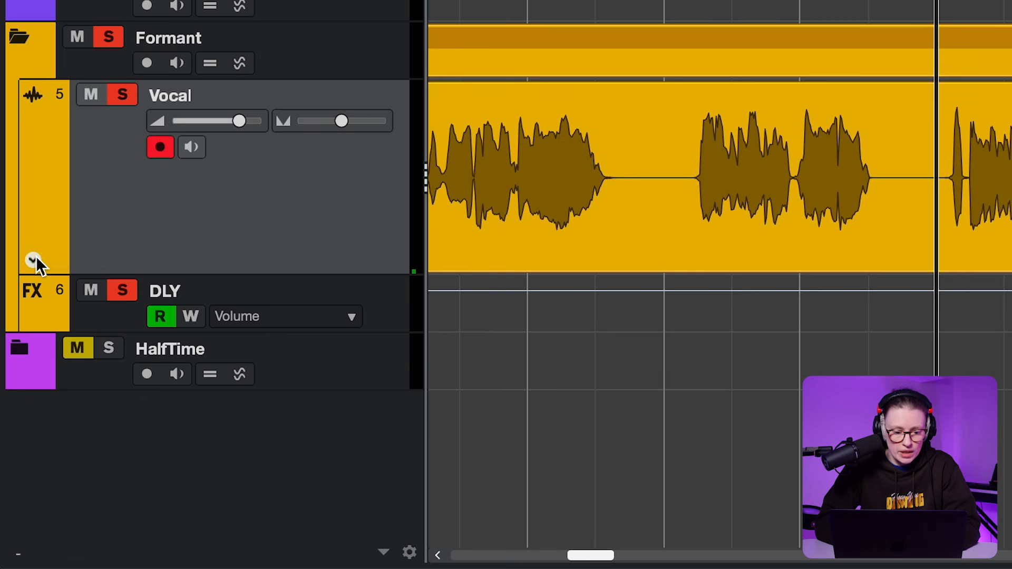
Show the PitchShifter - Formant automation lane under the Vocal track and enlarge its height.
click(34, 260)
click(187, 293)
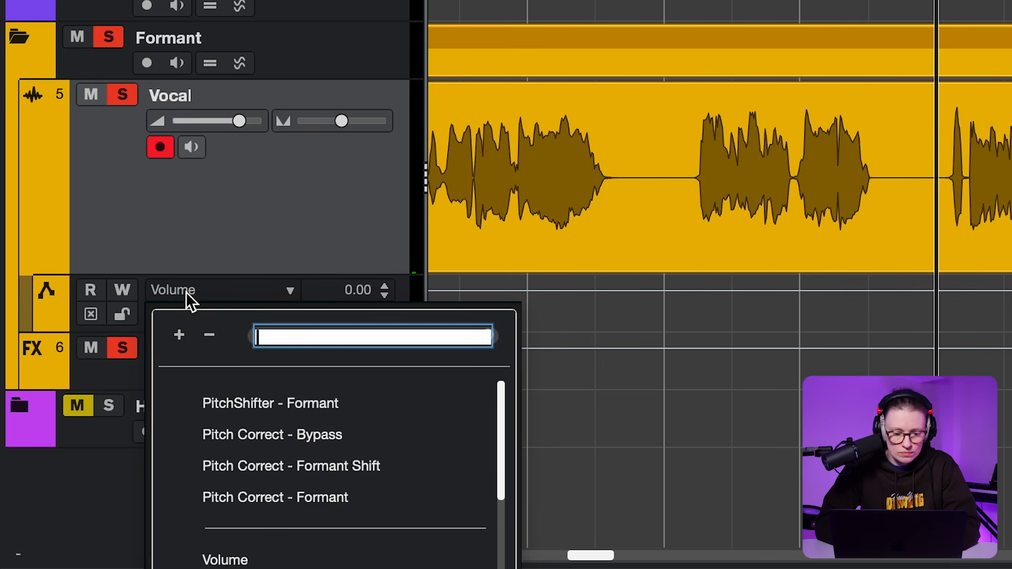
click(231, 404)
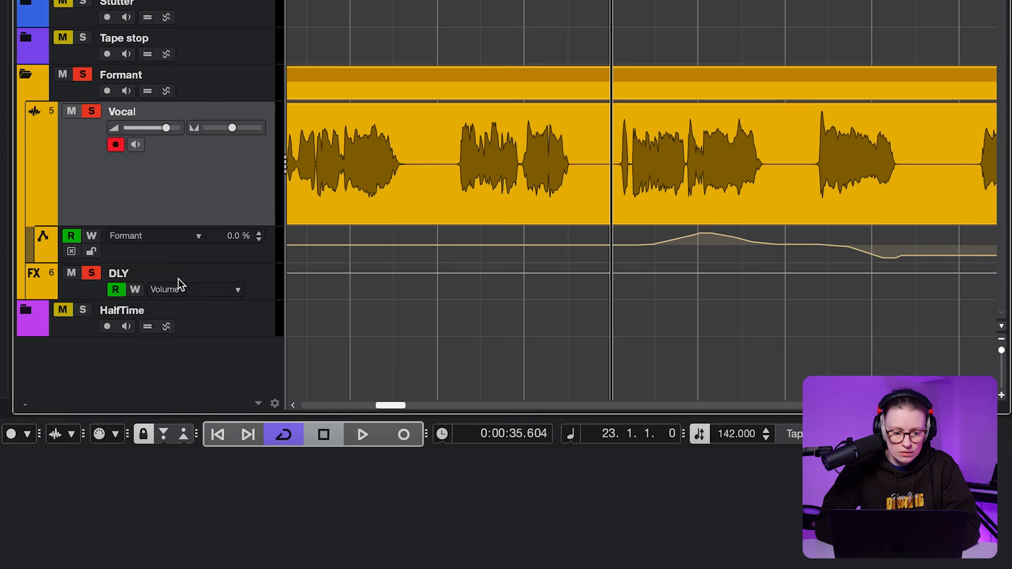
drag(195, 262, 191, 333)
Play the vocal and lower the Formant in the DLY channel's PitchShifter.
key(space)
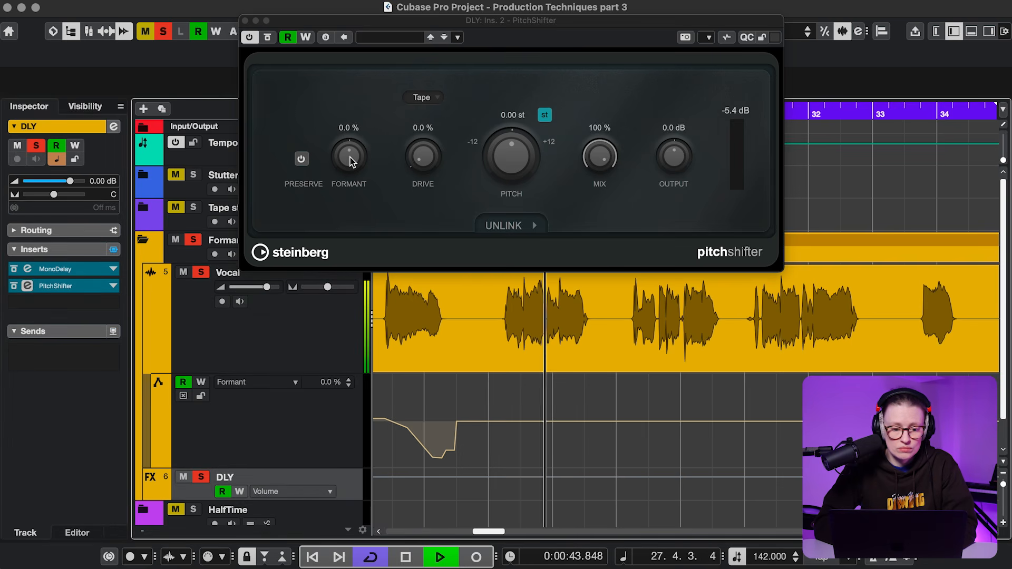
drag(350, 157, 343, 190)
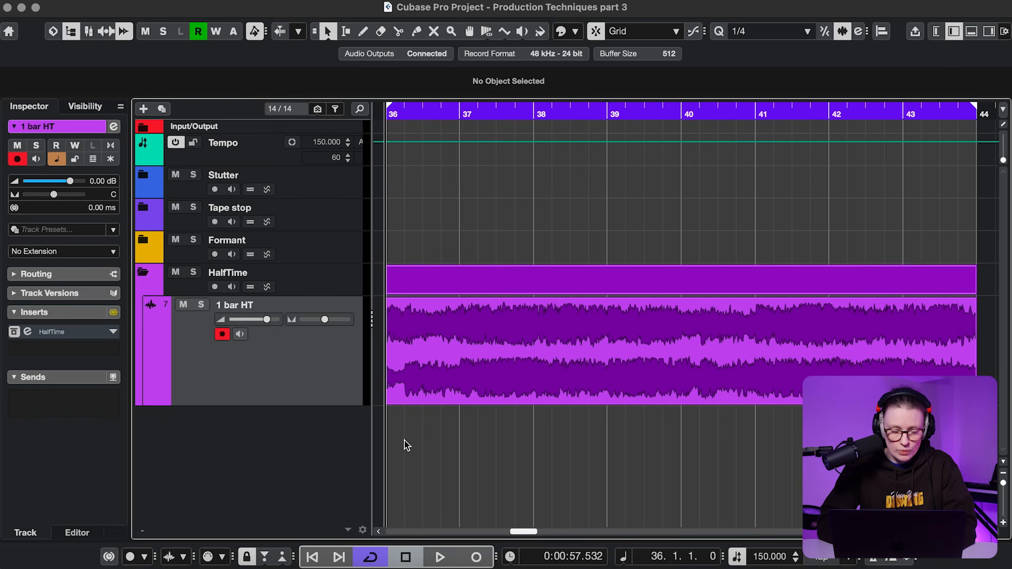
Play the 1 bar HT track from bar 36, and stop playback after listening.
key(space)
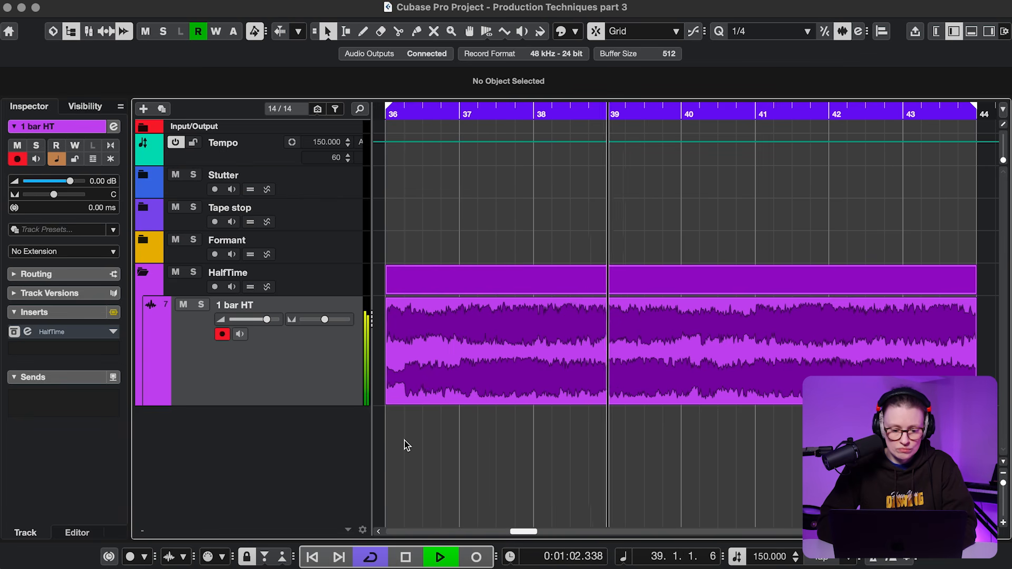
key(space)
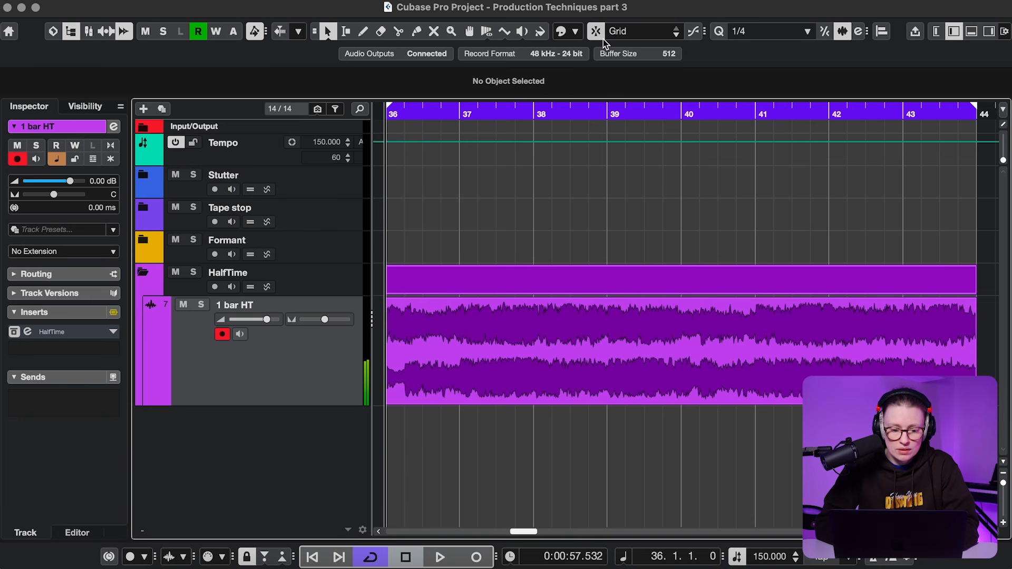
Split the 1 bar HT audio event into equal half-bar slices along its whole length, starting with a cut at 36.3.1.0.
right_click(478, 246)
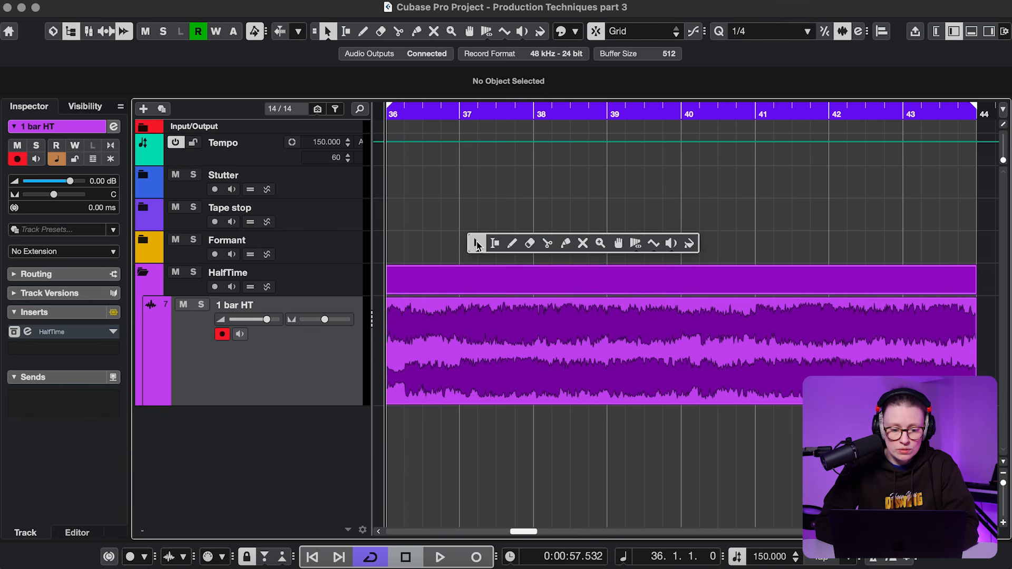
click(548, 244)
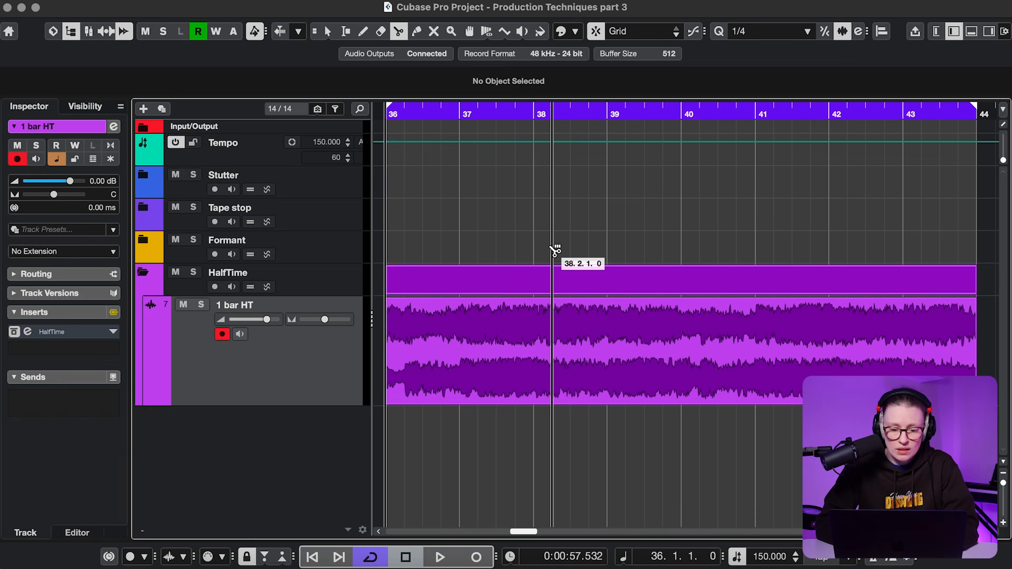
alt+click(424, 330)
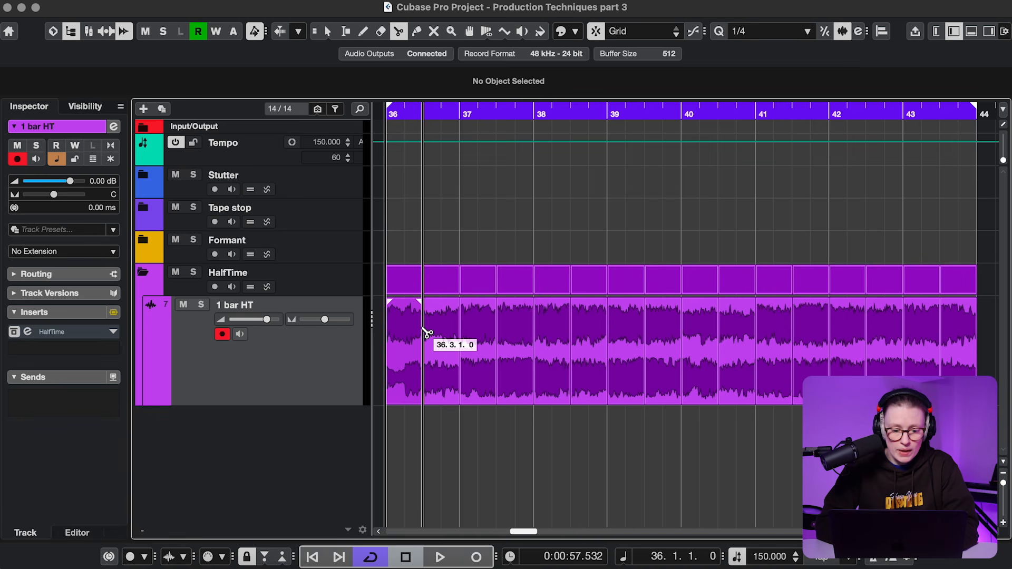
key(1)
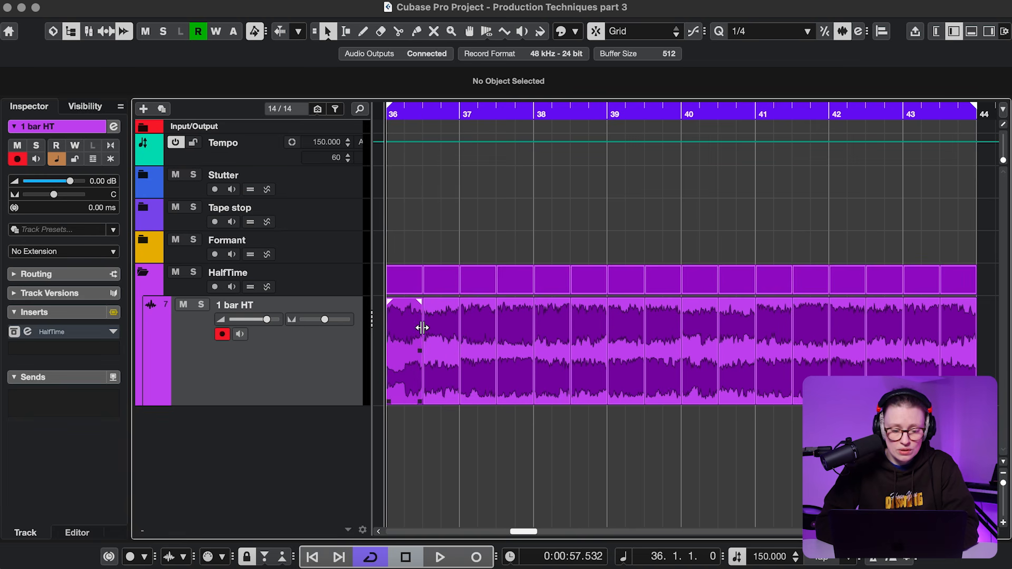
Shorten all slices on the 1 bar HT track to one beat each, and time-stretch them back to half a bar.
key(super+a)
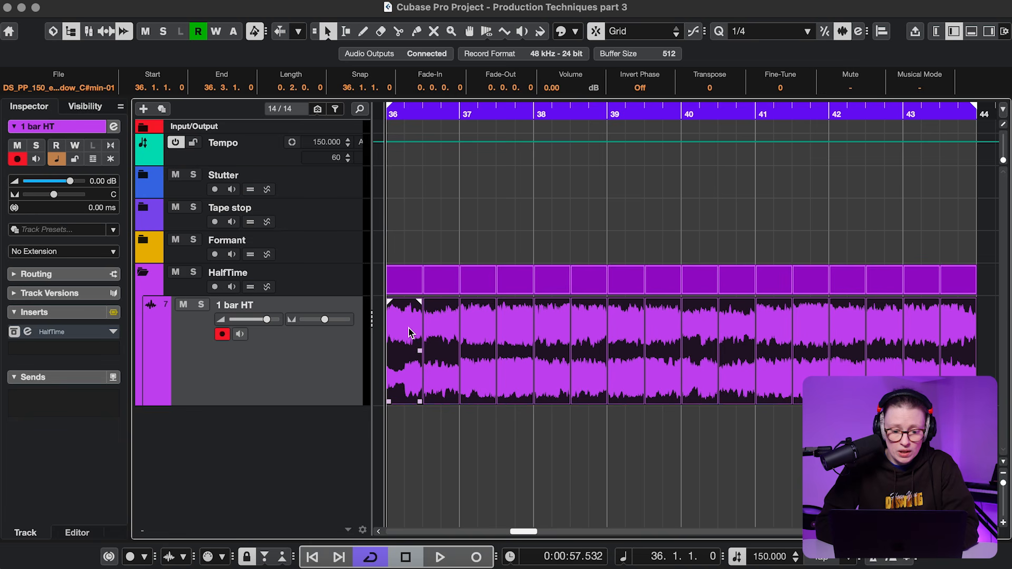
drag(416, 402, 404, 403)
click(328, 34)
click(337, 80)
drag(403, 403, 422, 404)
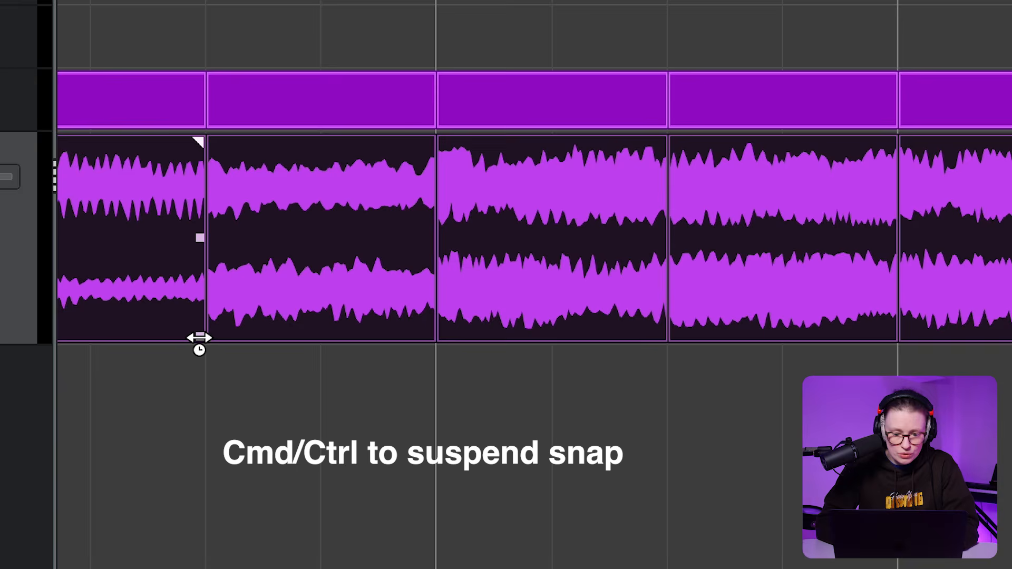
Extend all slices slightly past the grid with snap suspended so they overlap, and crossfade the overlaps with widened fades.
drag(199, 340, 216, 337)
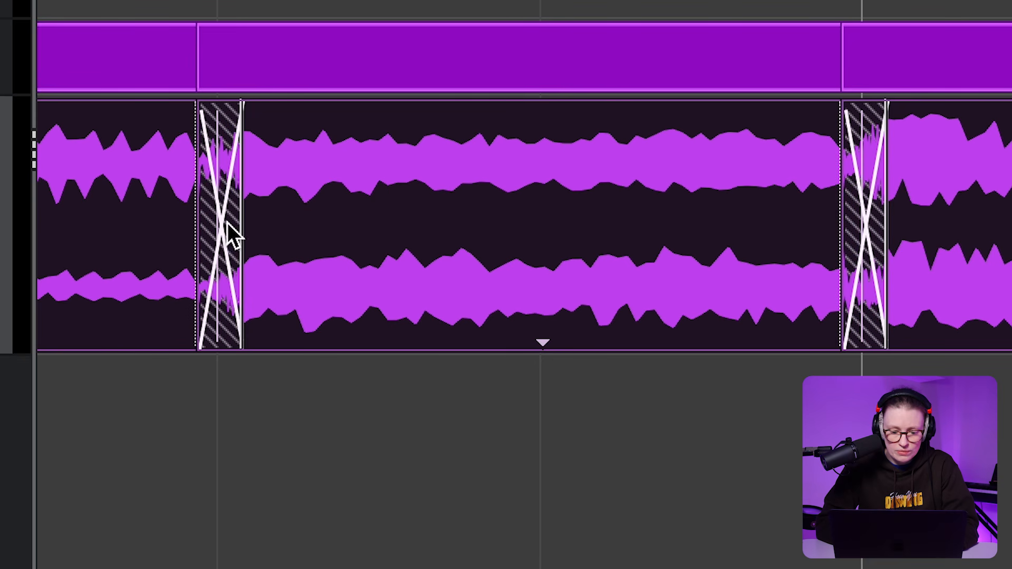
drag(241, 227, 176, 224)
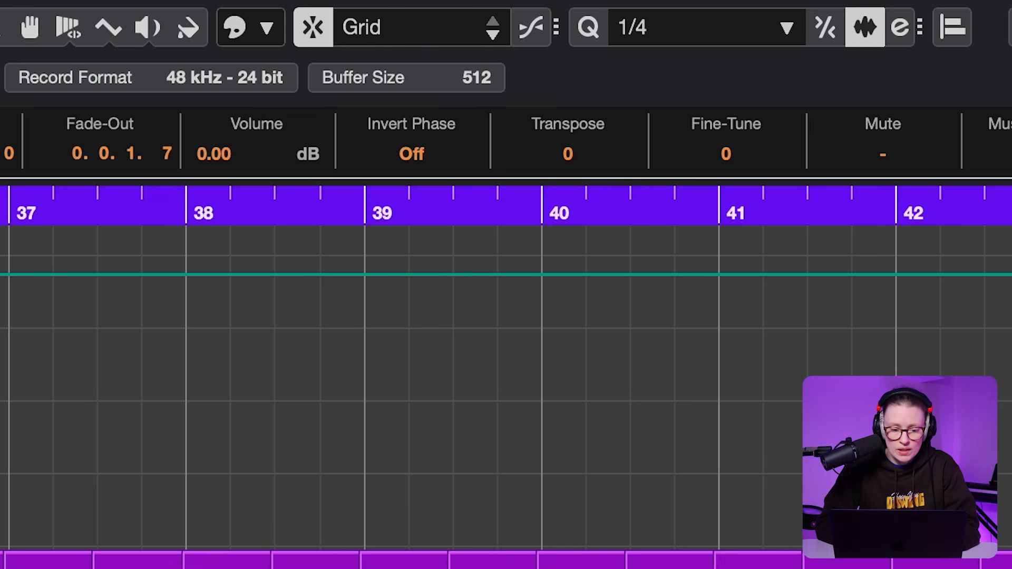
Transpose all selected slices to -12 and play the result.
click(574, 150)
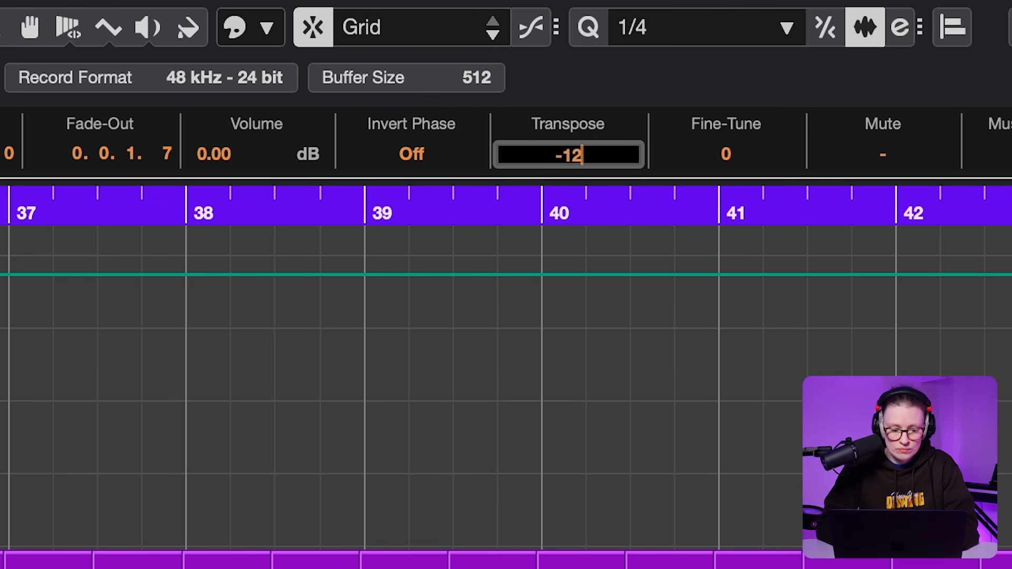
key(Return)
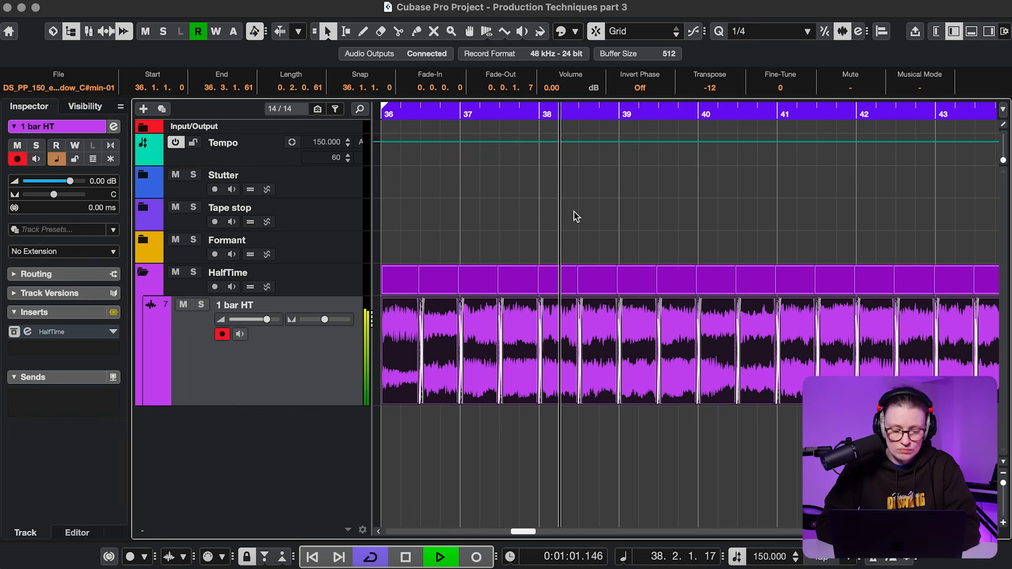